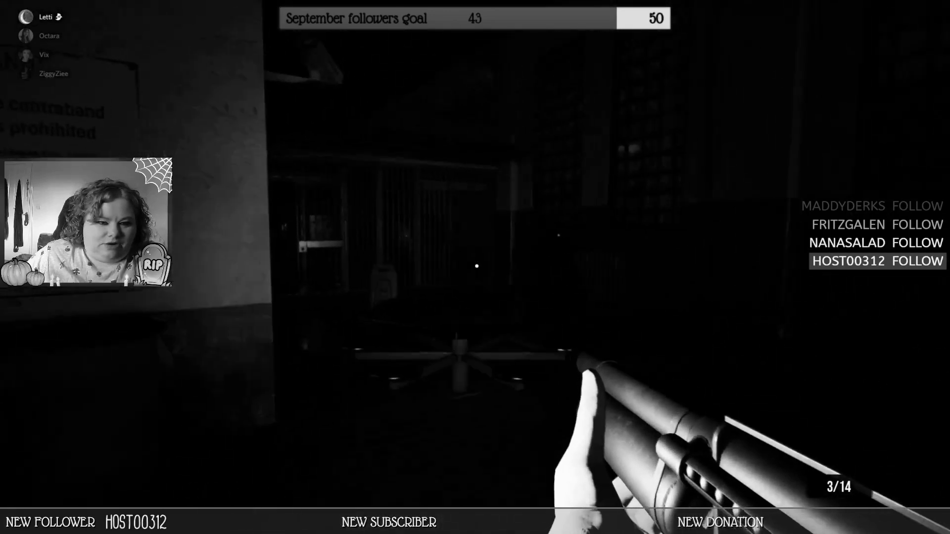
click(477, 265)
click(477, 265)
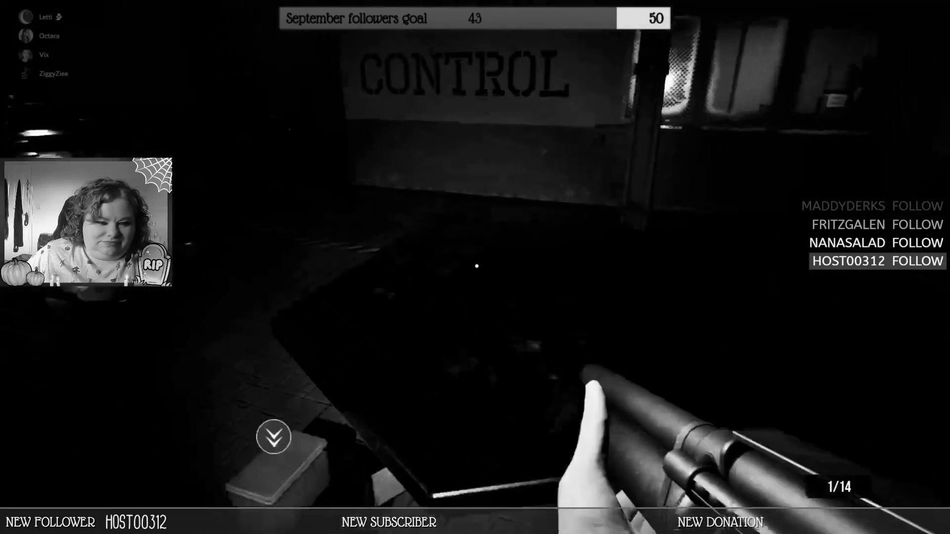
key(e)
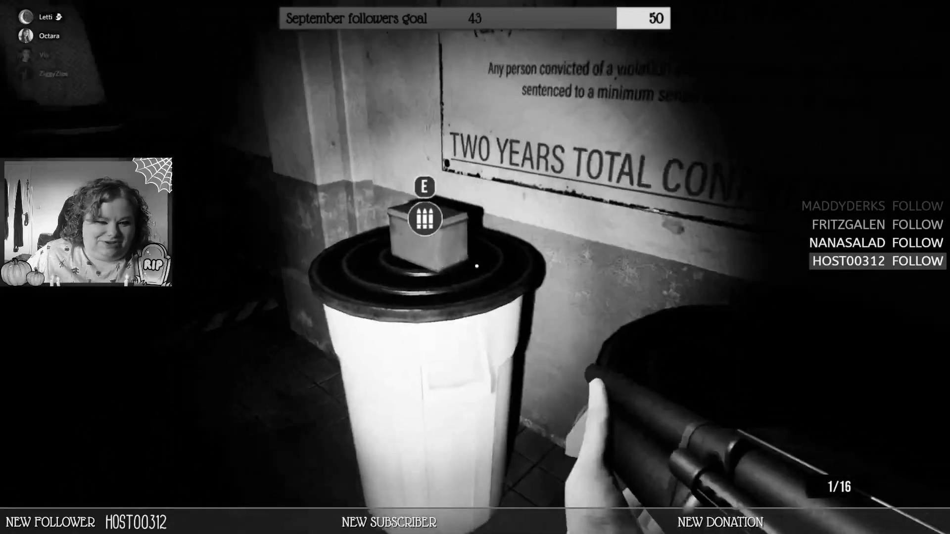
key(e)
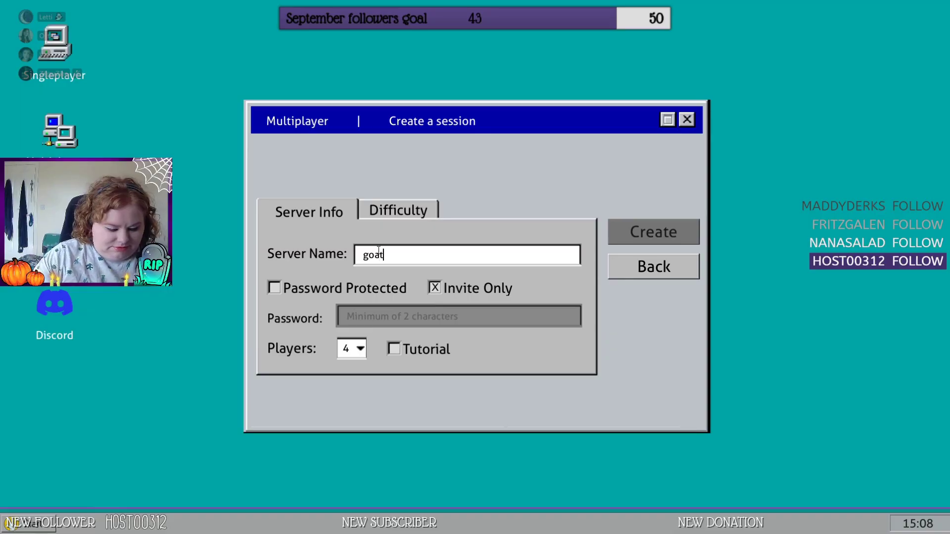
text(bu)
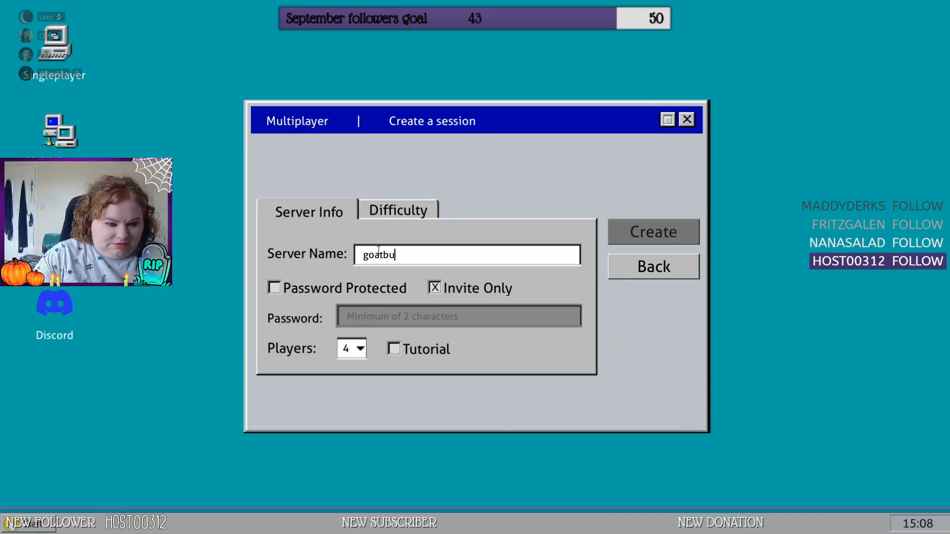
text(m)
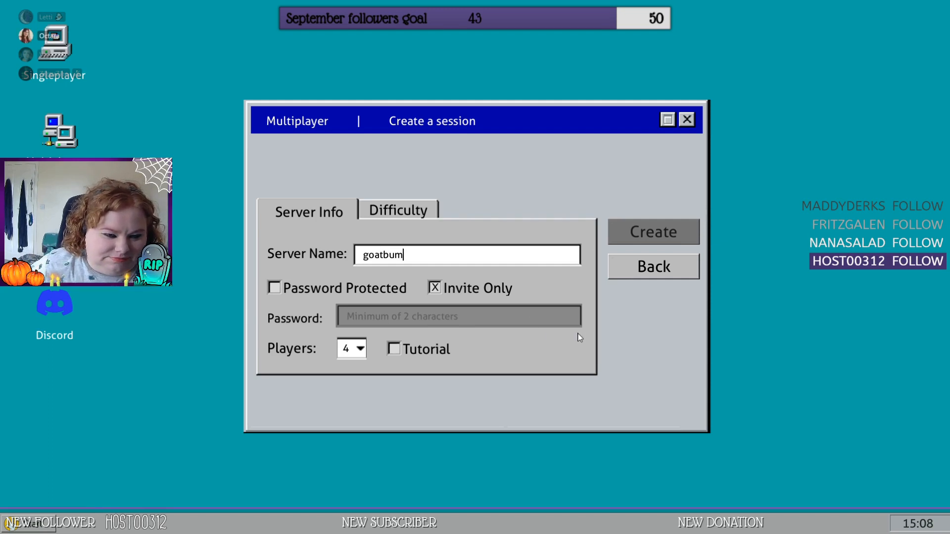
click(408, 210)
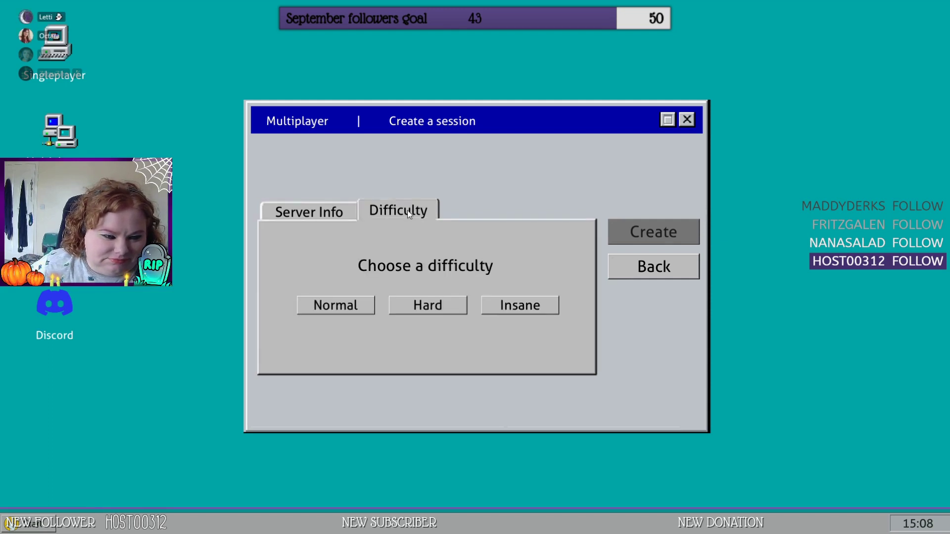
click(371, 308)
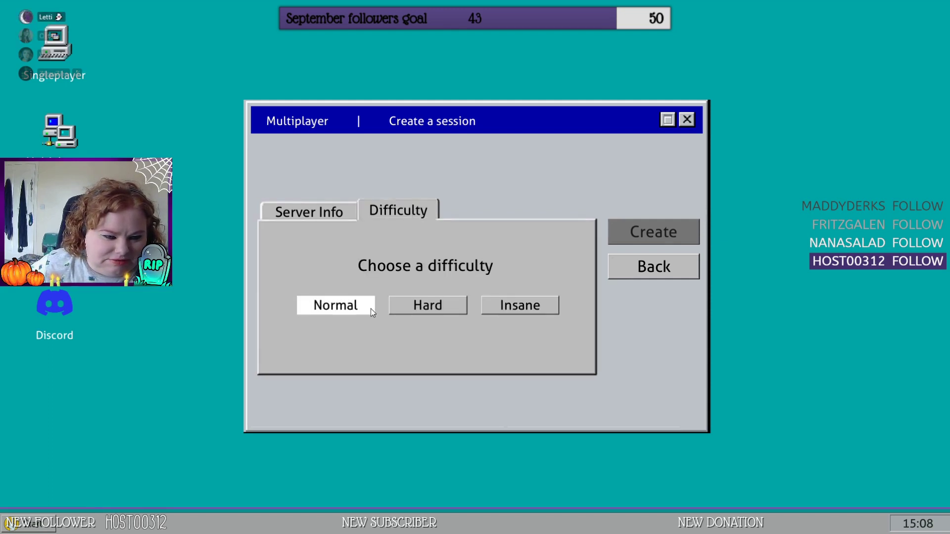
click(306, 216)
click(651, 229)
text(YEEE)
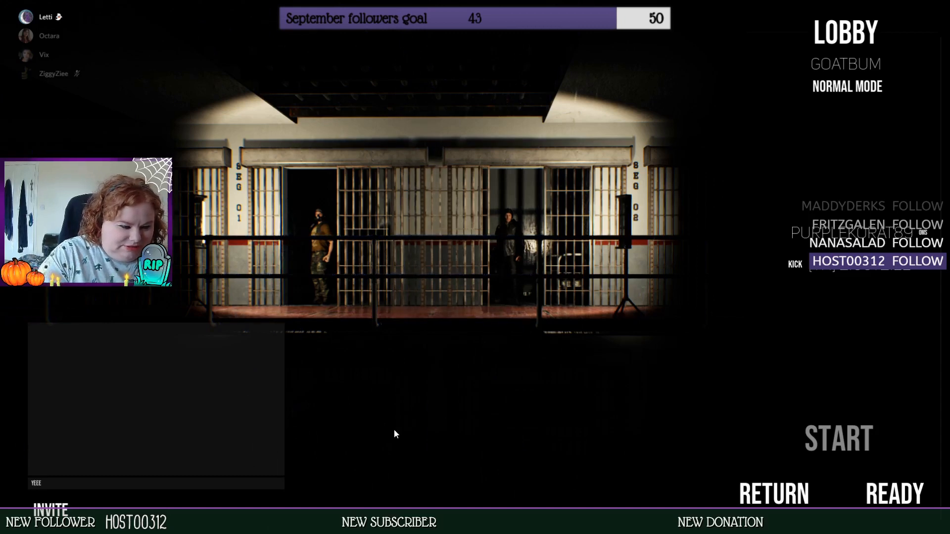
text(T)
key(Return)
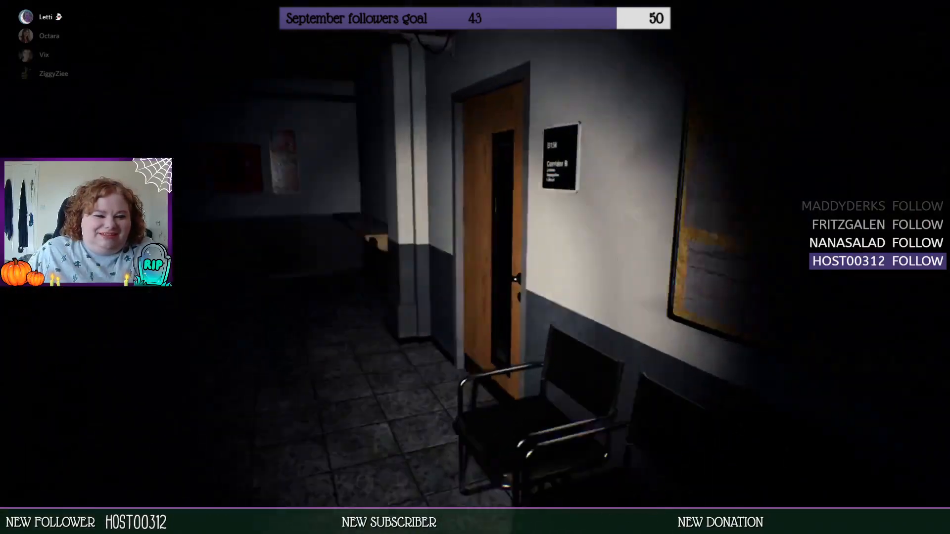
key(w)
key(e)
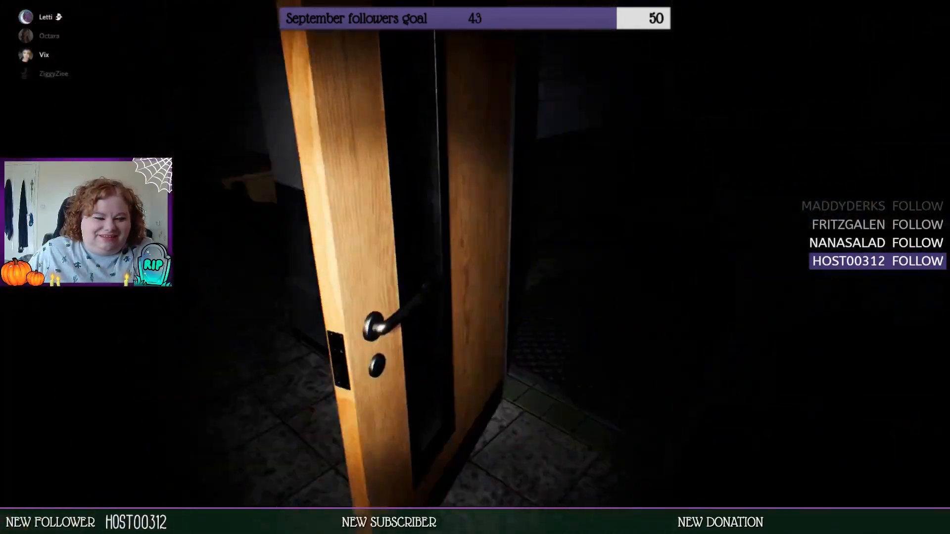
key(w)
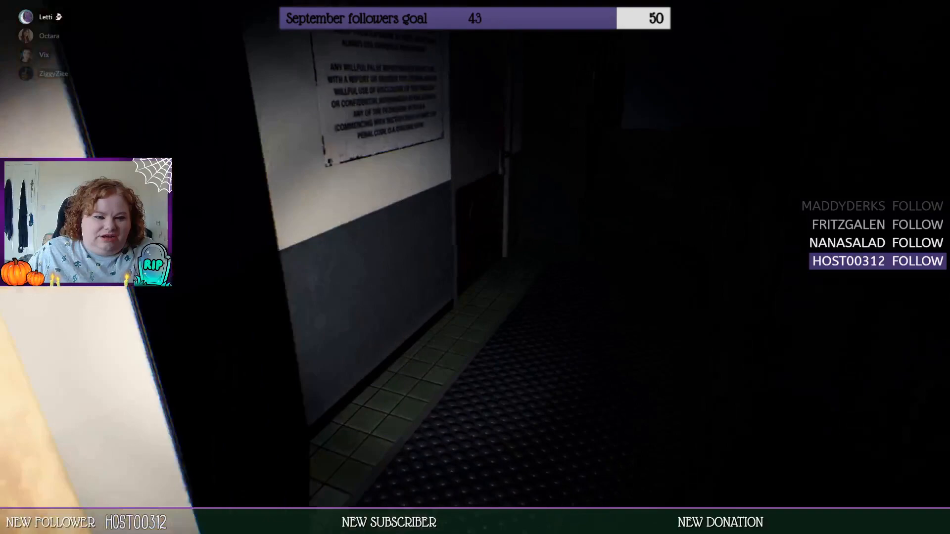
key(w)
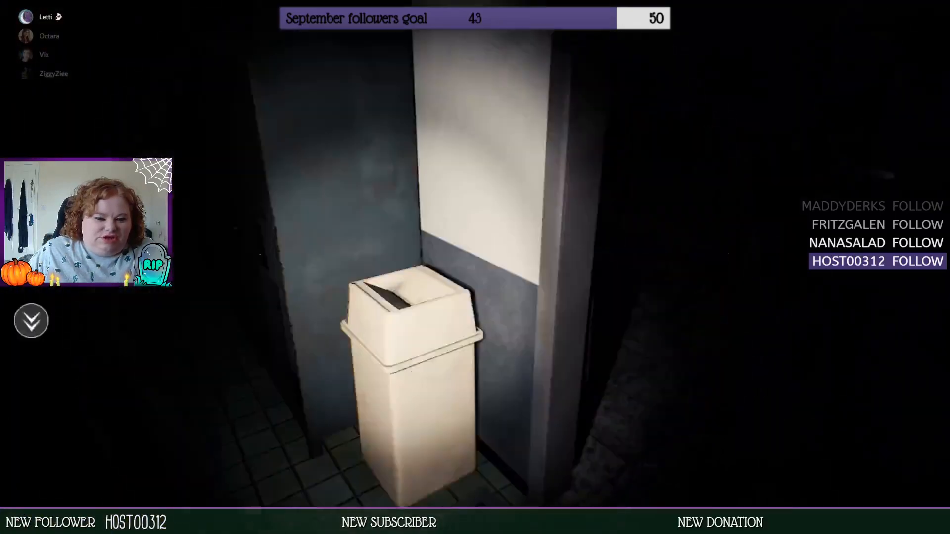
key(w)
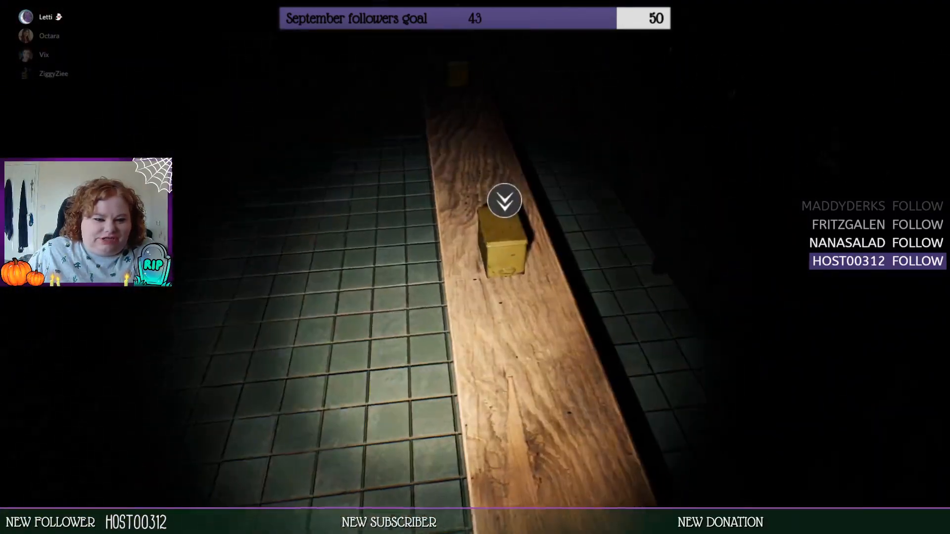
key(e)
key(w)
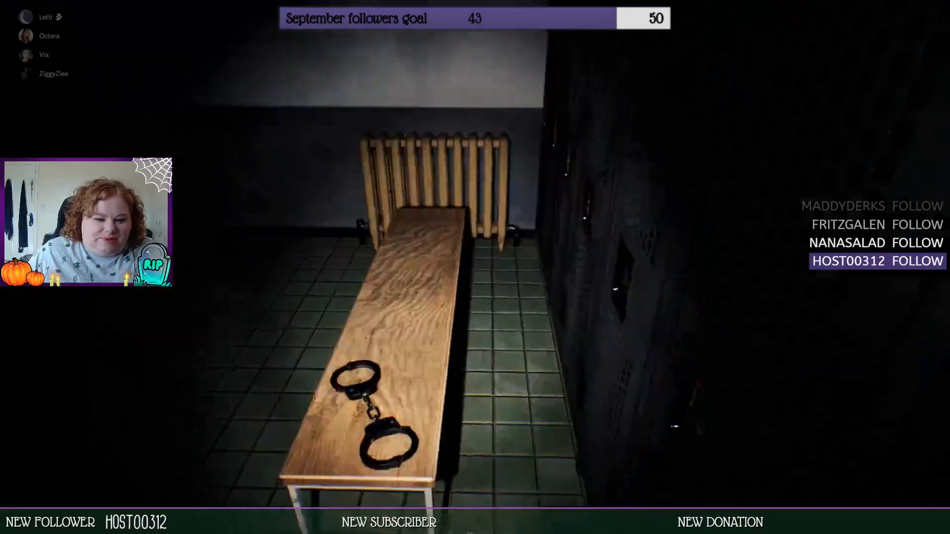
key(w)
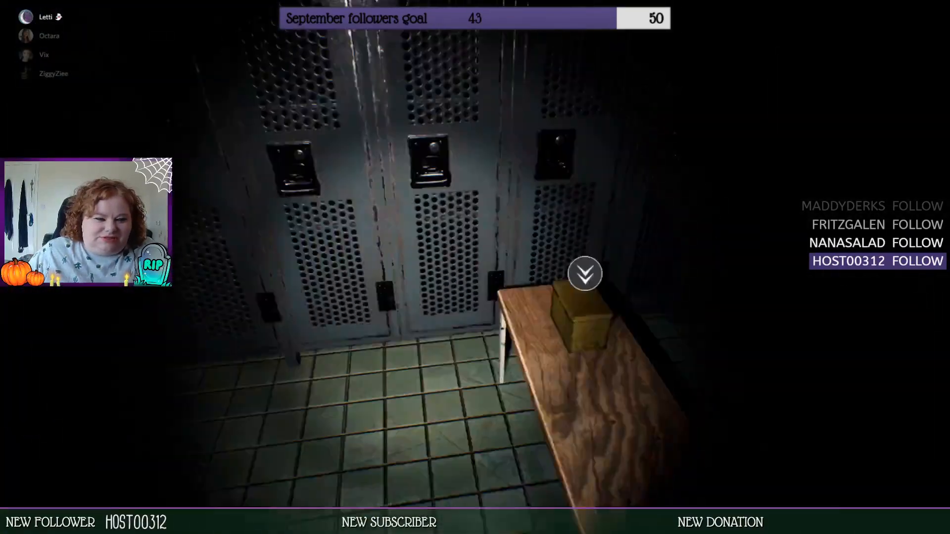
key(w)
key(e)
key(w)
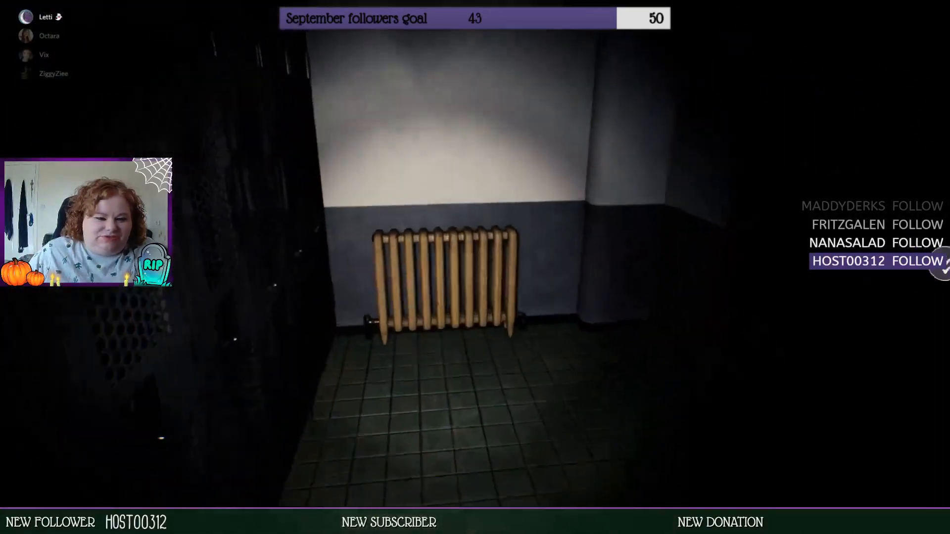
key(w)
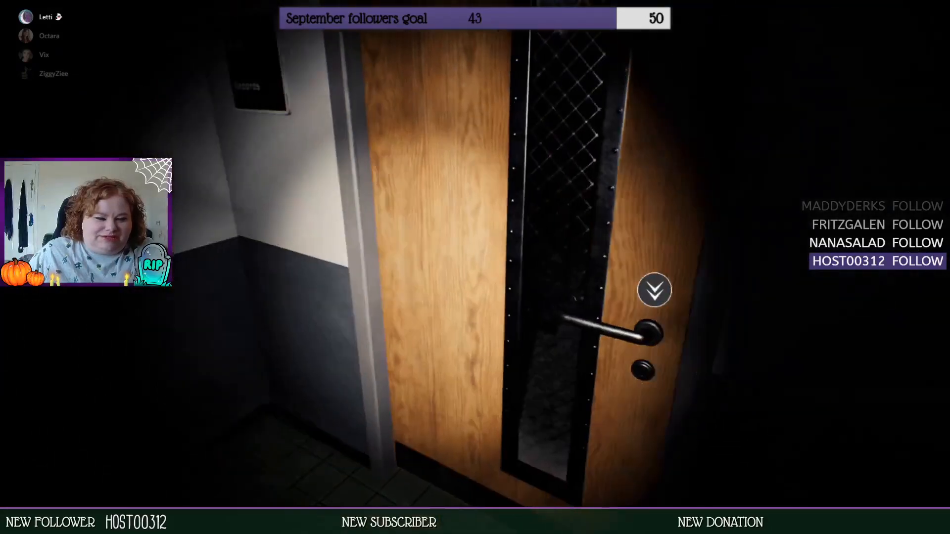
key(w)
key(e)
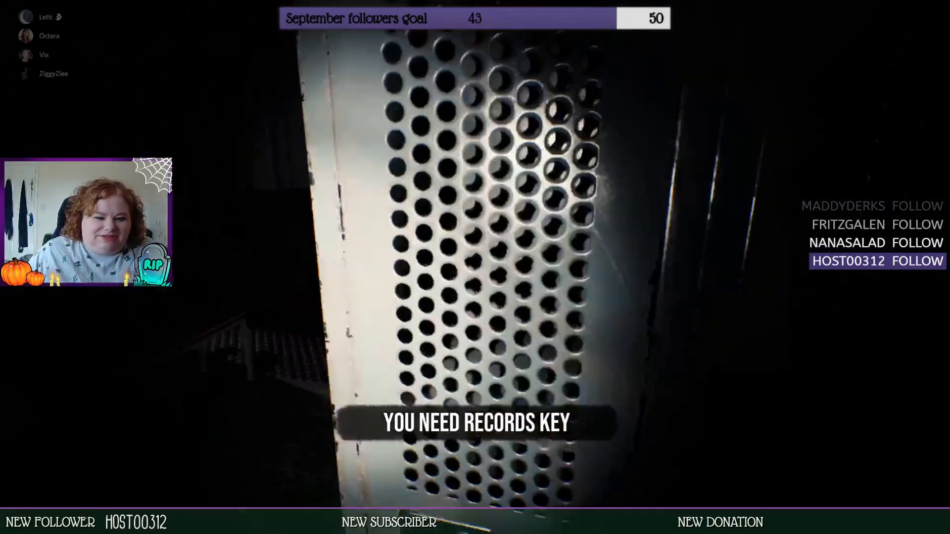
key(w)
key(w)
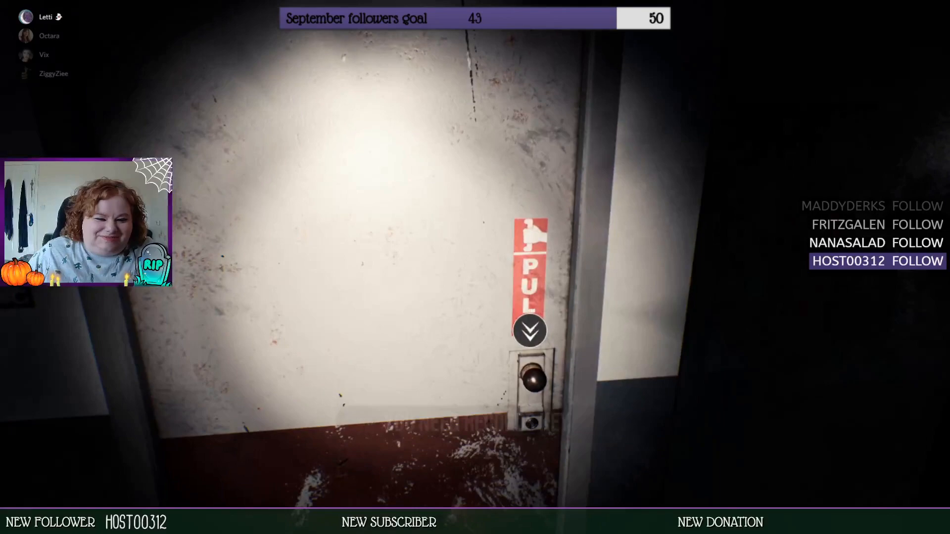
key(w)
key(e)
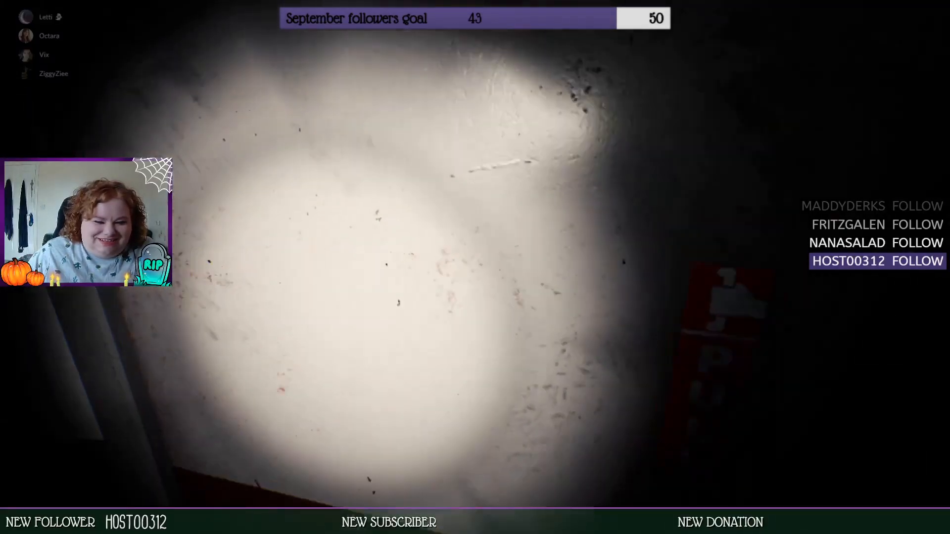
key(w)
key(w)
key(w)
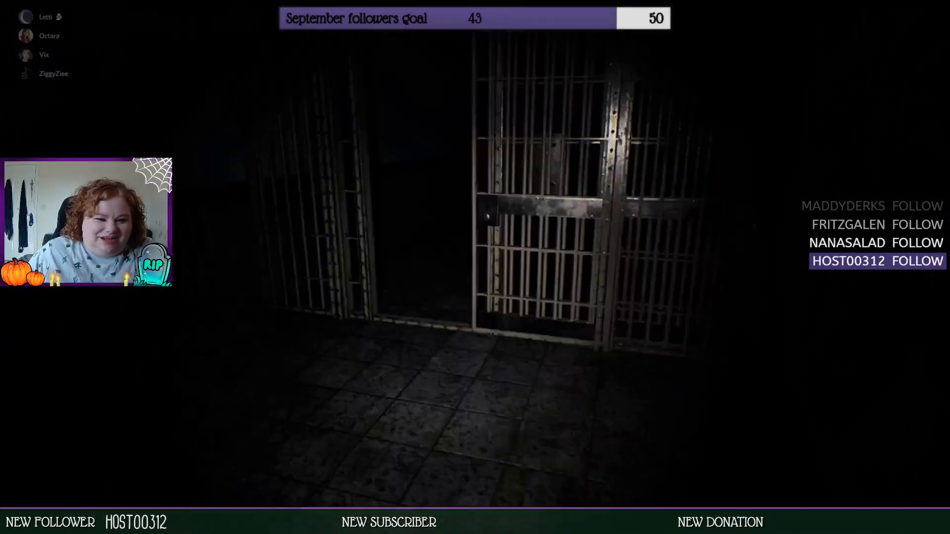
key(w)
key(w)
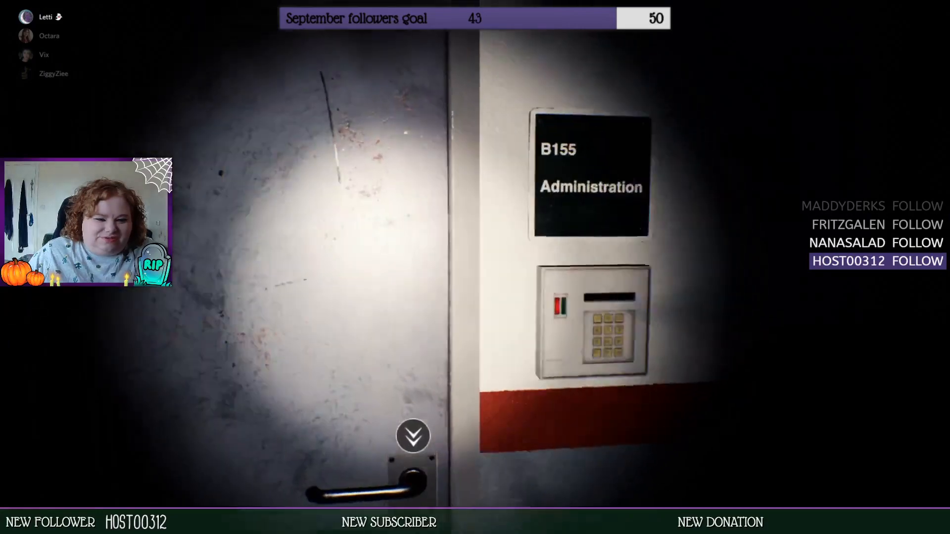
key(w)
key(e)
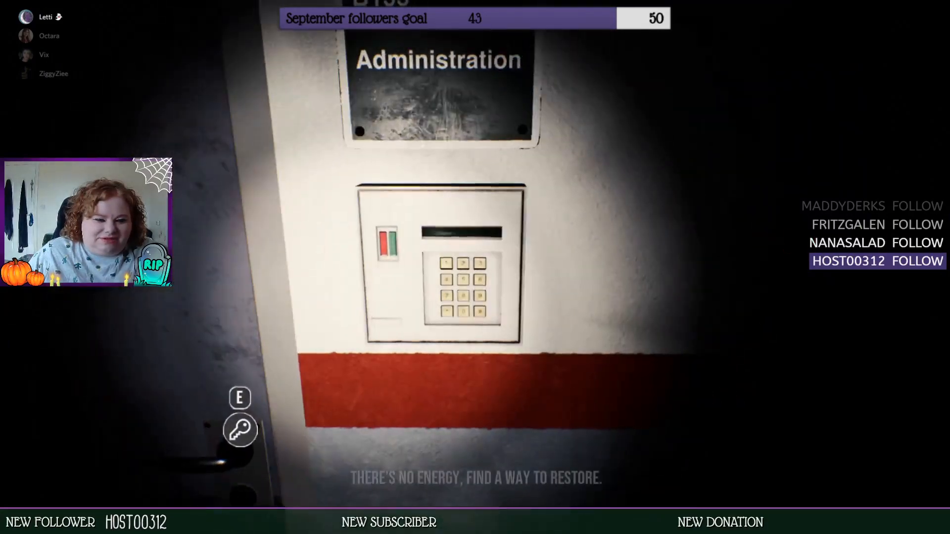
key(w)
key(w)
key(w)
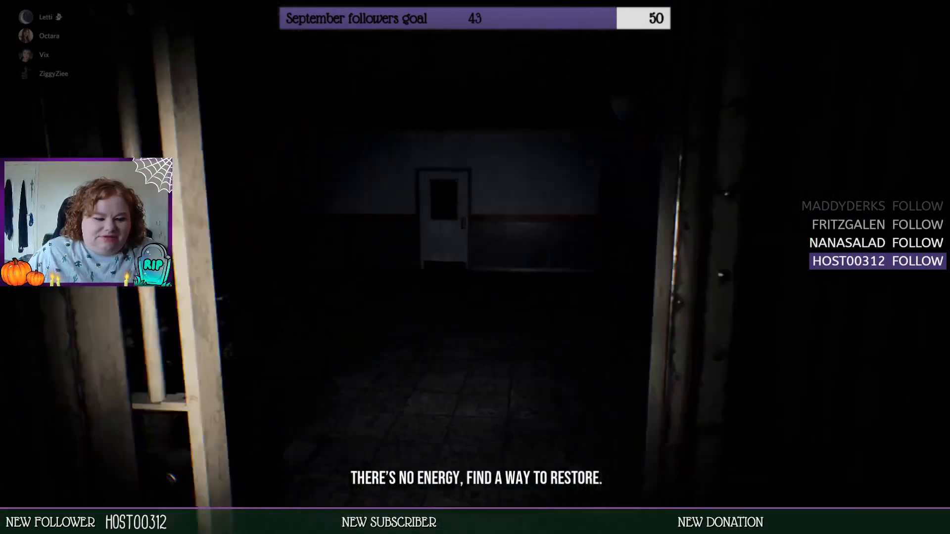
key(w)
key(w)
key(w)
key(w)
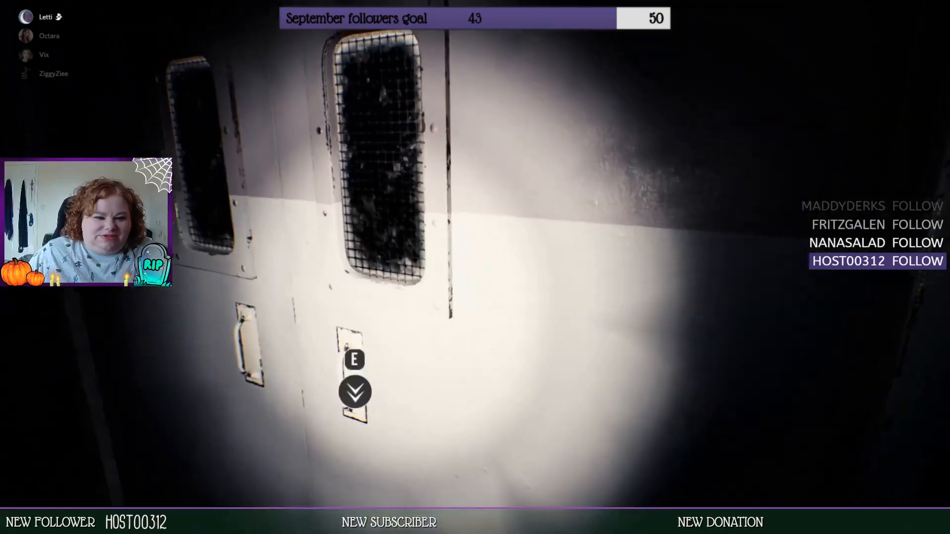
key(w)
key(s)
key(d)
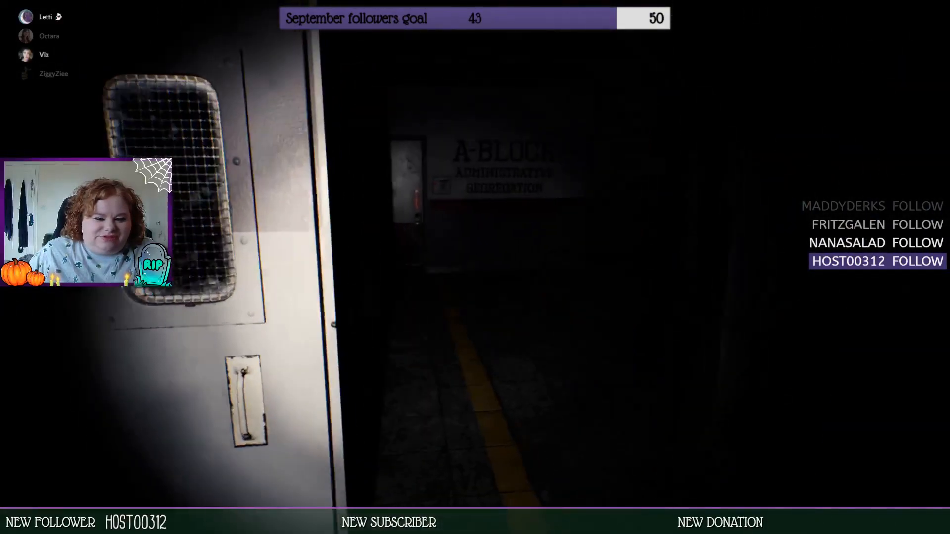
key(w)
key(Tab)
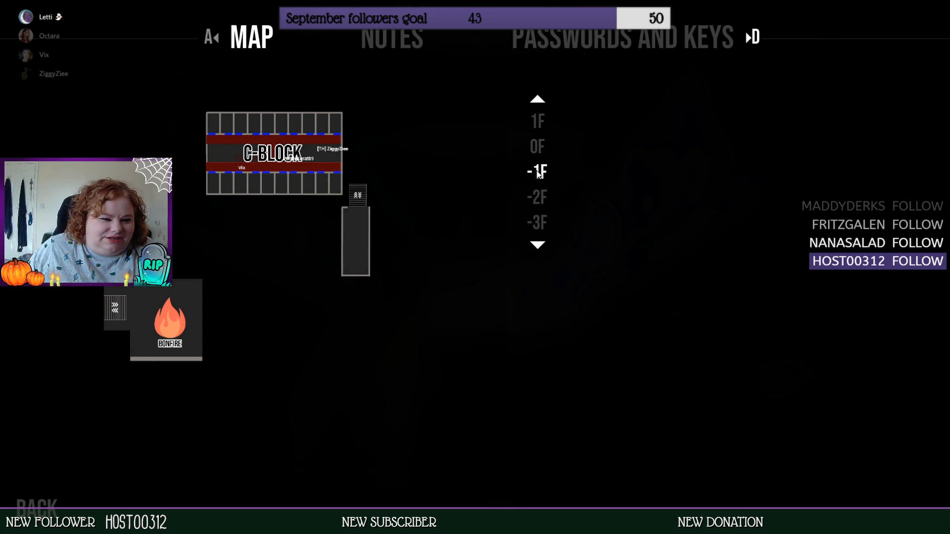
key(Tab)
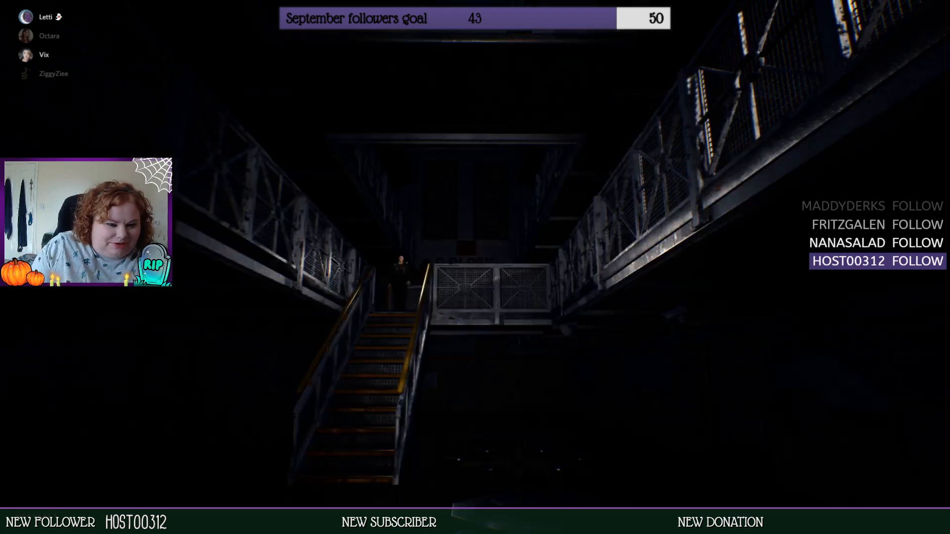
key(w)
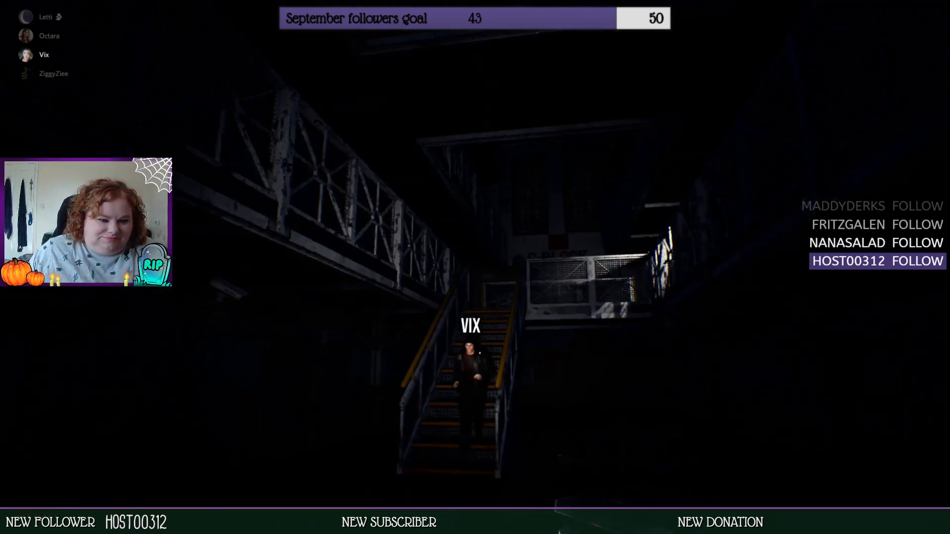
key(w)
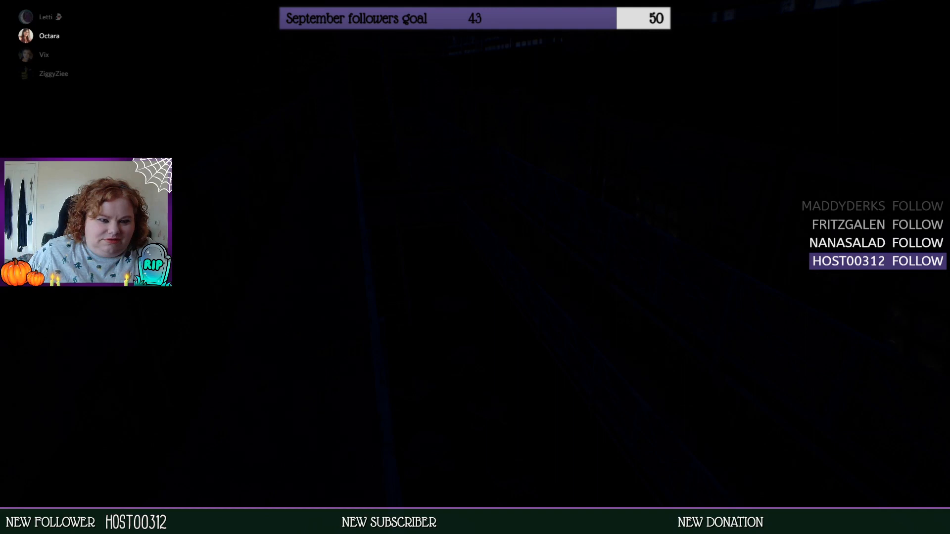